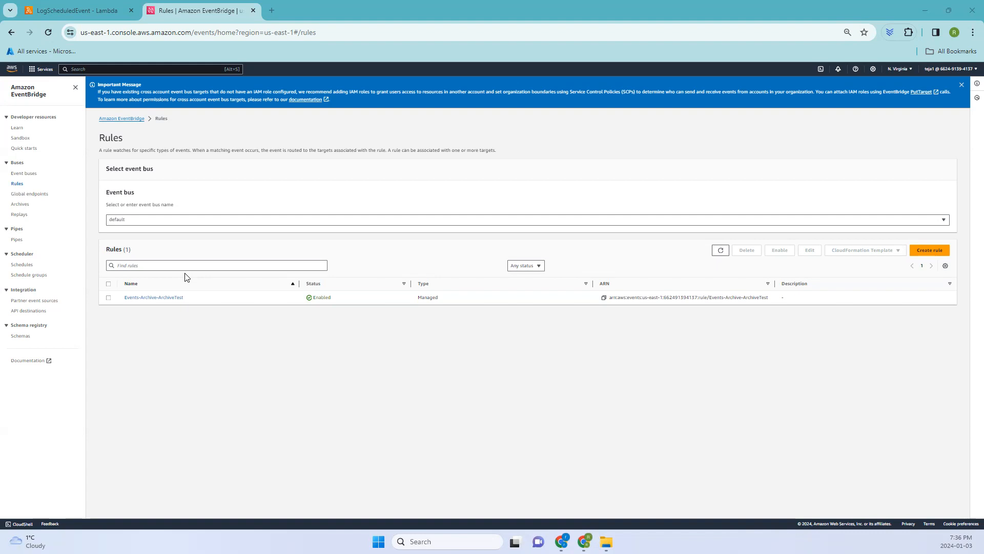
Start a new rule named ARTestRule on the default event bus, using an event pattern, and proceed to building the pattern.
left_click(931, 250)
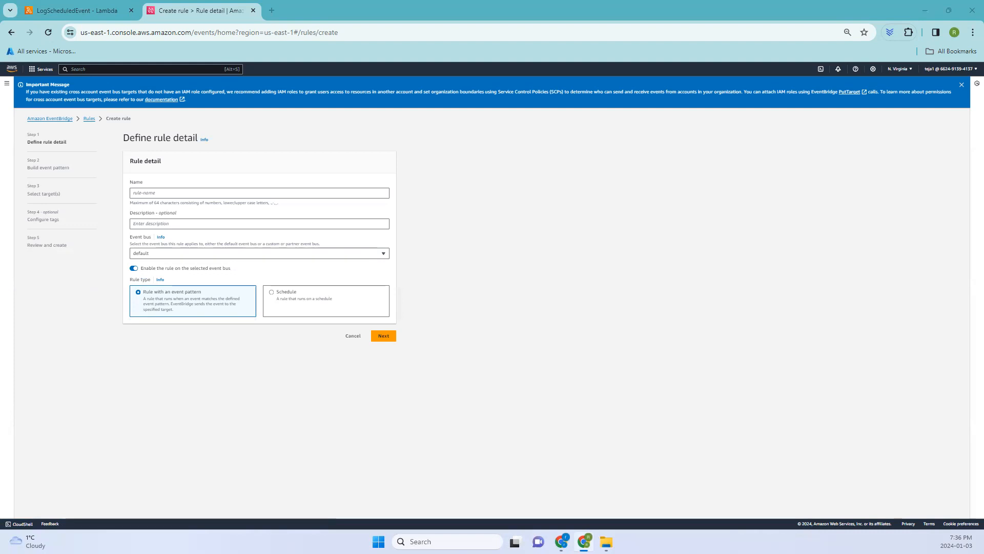
left_click(251, 193)
type("ARTestRule")
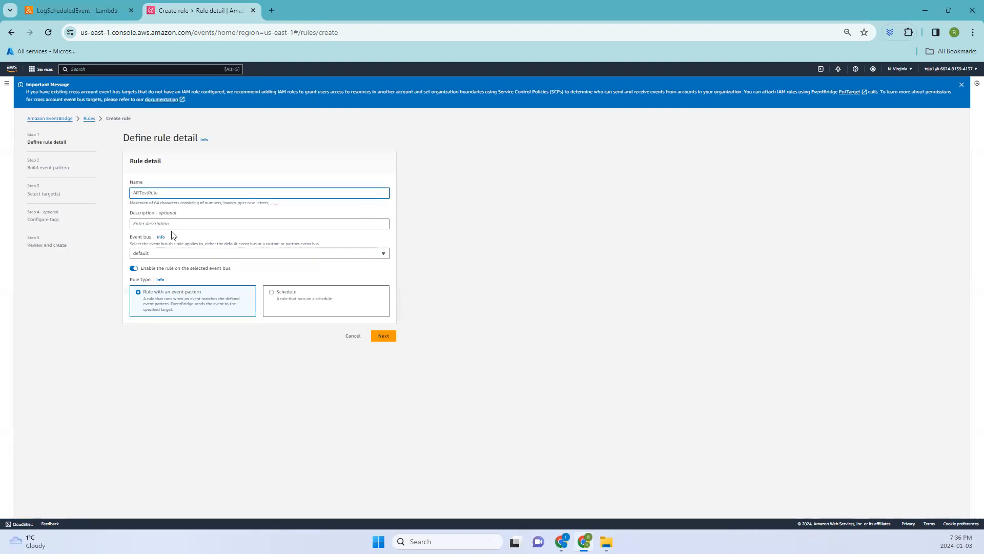
left_click(185, 253)
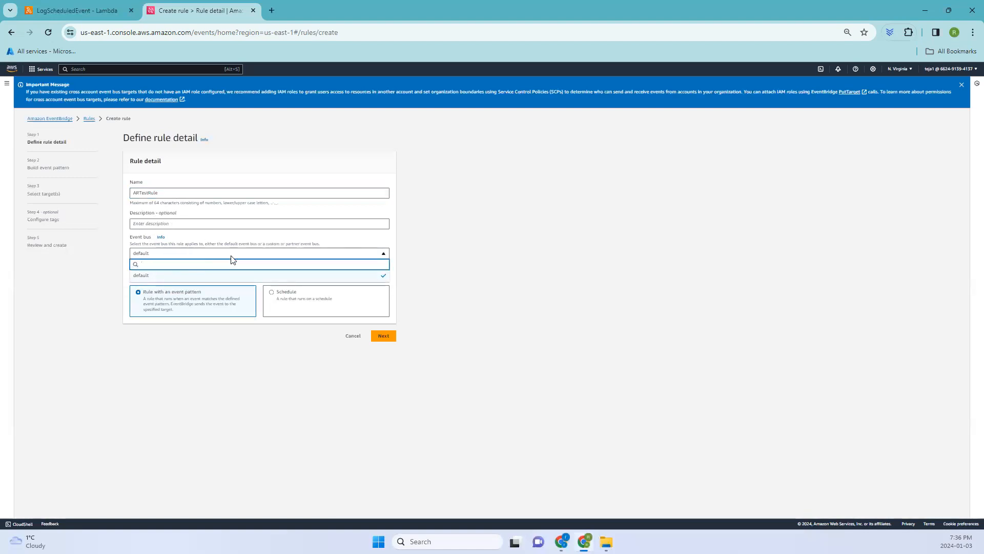
left_click(382, 255)
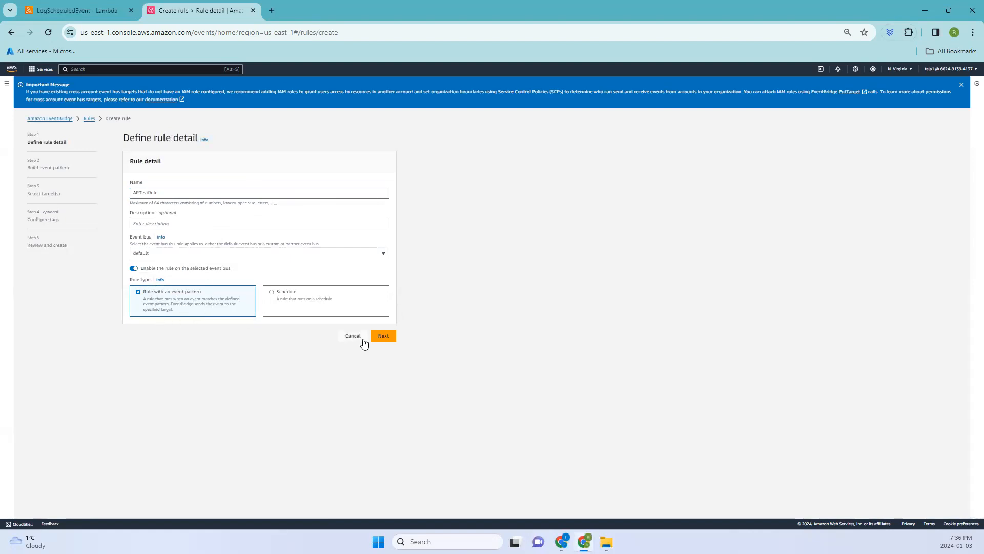
left_click(391, 339)
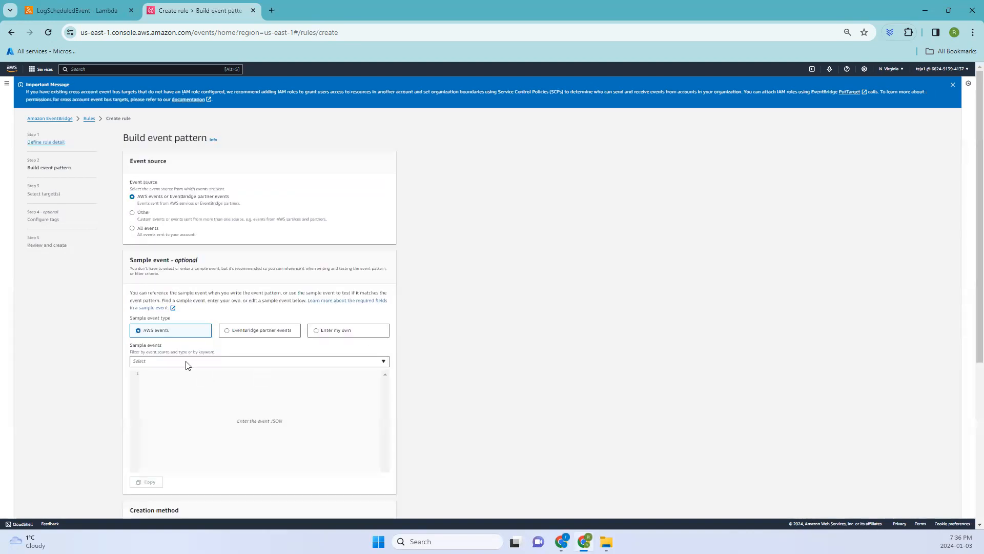
Set the event source to Other, enter a custom JSON event pattern matching detail-type "customerCreated", and continue to target selection.
left_click(146, 219)
scroll(189, 276, "down", 5)
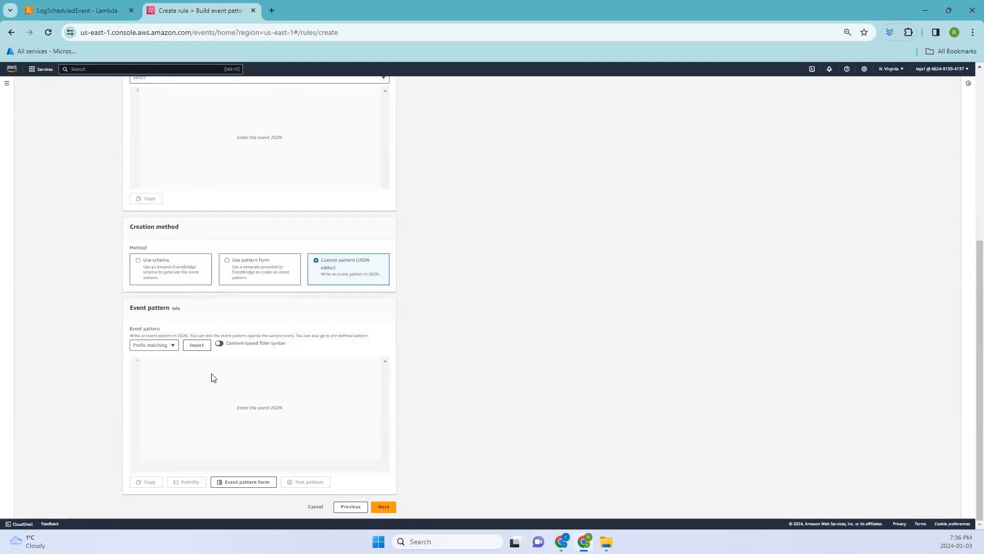
left_click(233, 388)
type("{   \"detail-type\": [     \"customerCreated\"   ] }")
left_click_drag(150, 371, 186, 369)
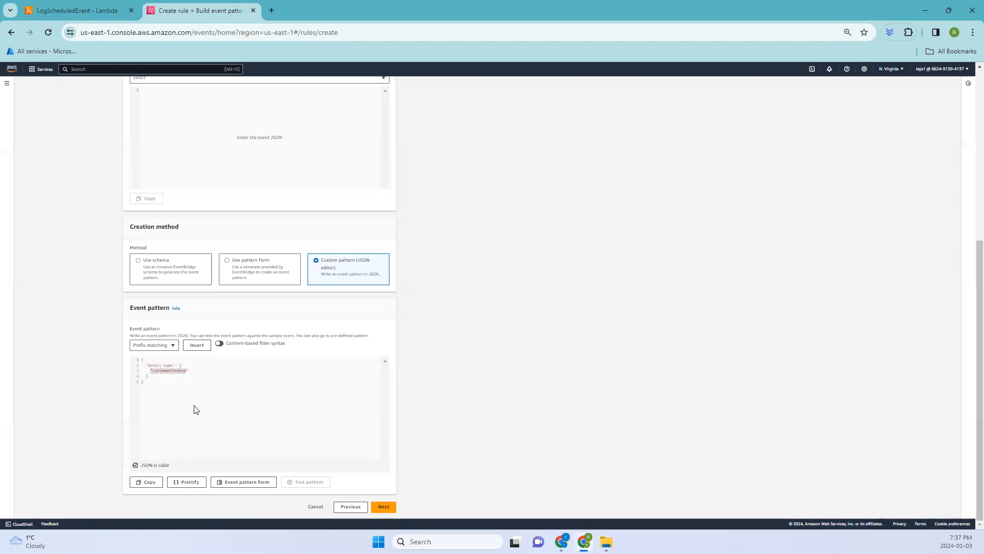
scroll(182, 427, "up", 4)
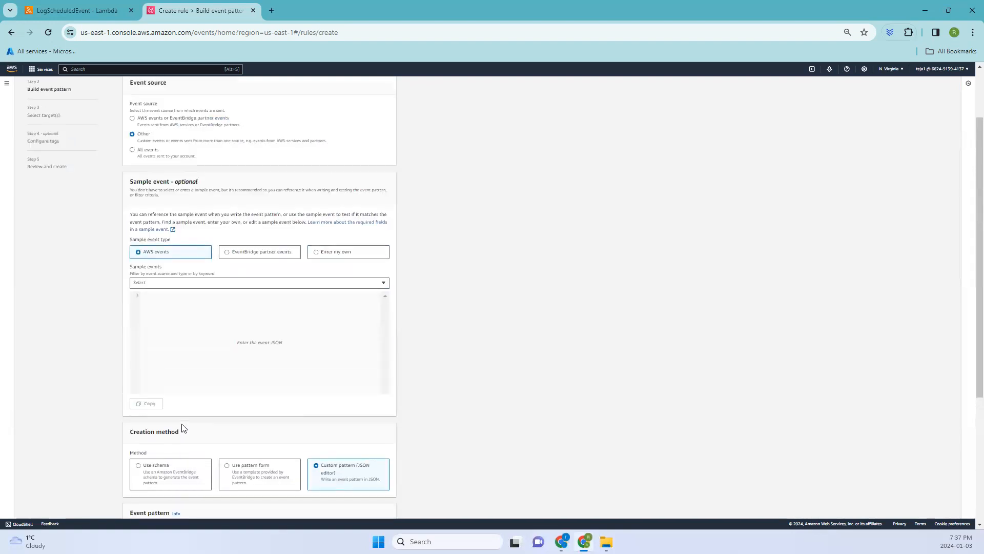
scroll(197, 392, "up", 2)
scroll(201, 372, "down", 6)
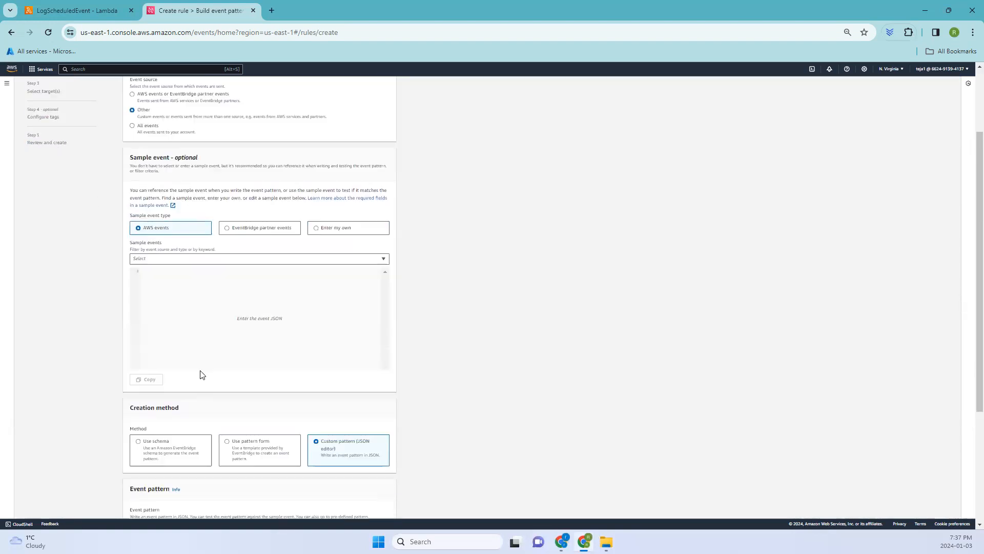
left_click(388, 508)
scroll(357, 408, "up", 5)
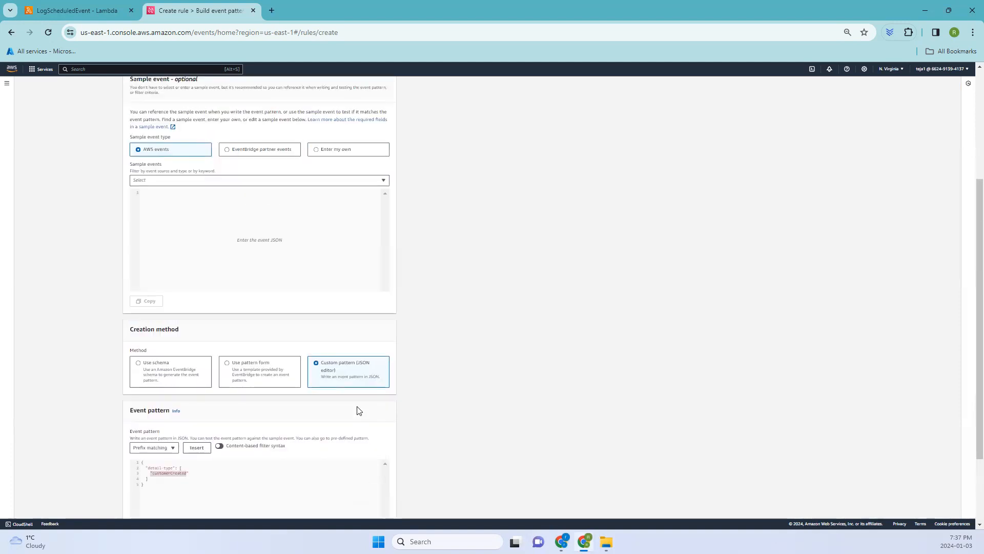
scroll(359, 410, "down", 5)
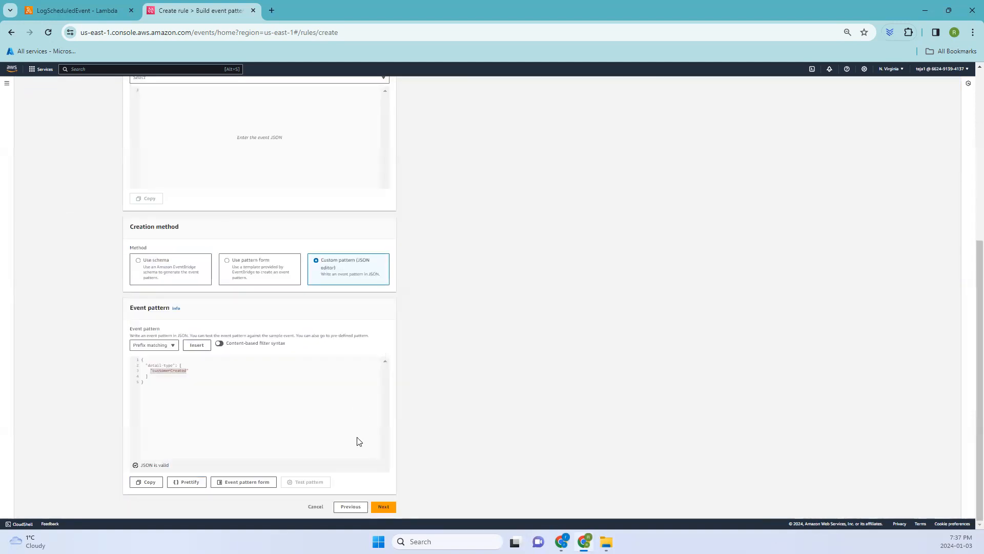
left_click(388, 510)
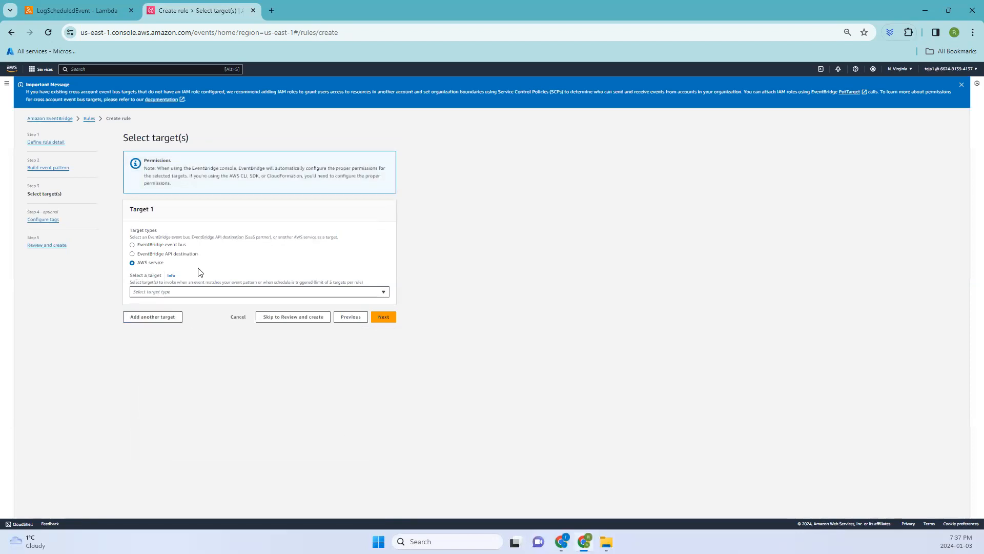
Set the rule's target to the Lambda function LogScheduledEvent and continue to the tags stage.
left_click(323, 291)
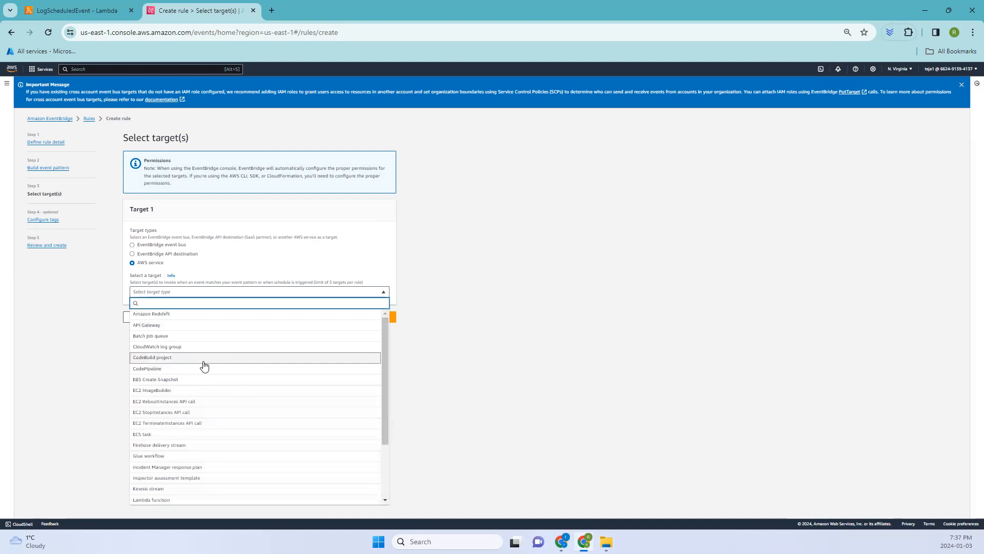
type("l")
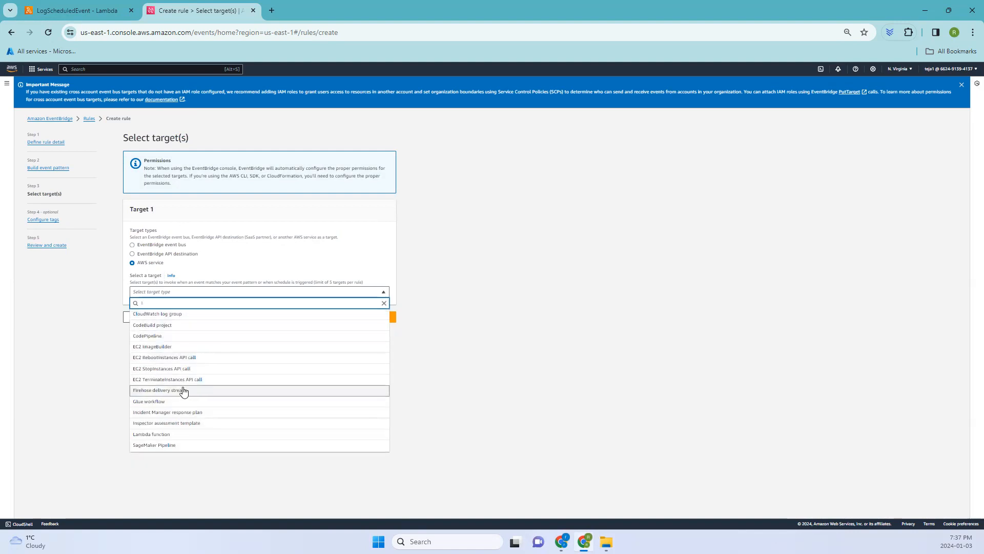
left_click(175, 433)
left_click(163, 315)
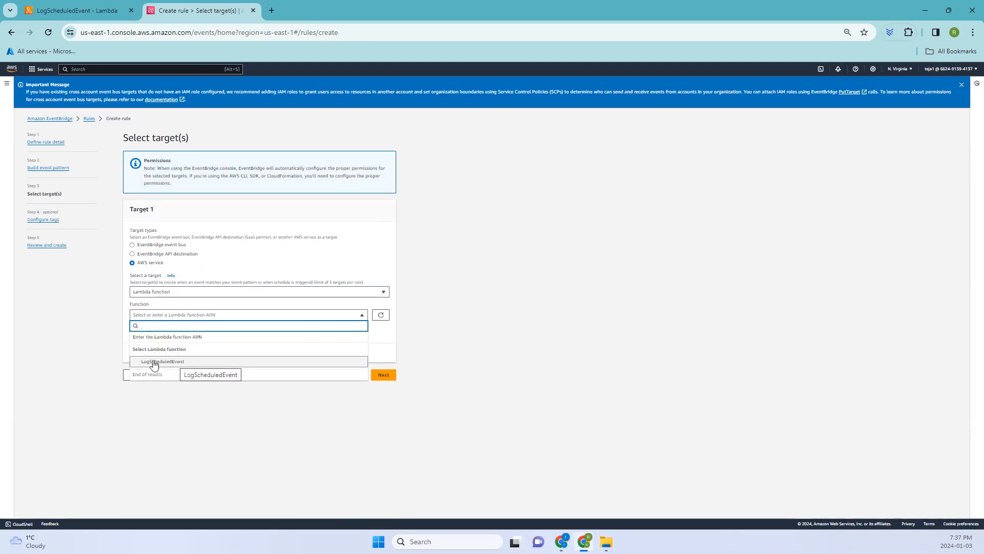
left_click(193, 363)
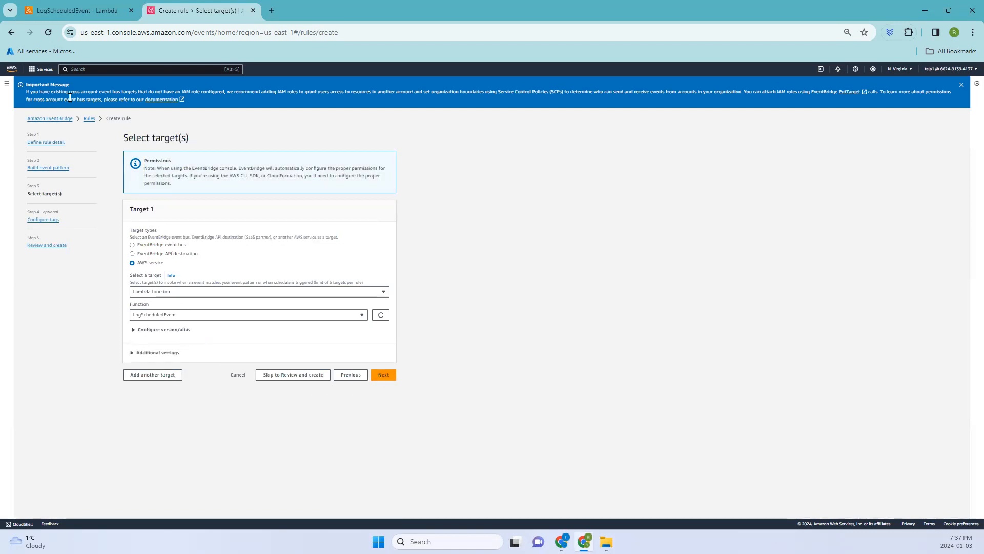
left_click(384, 375)
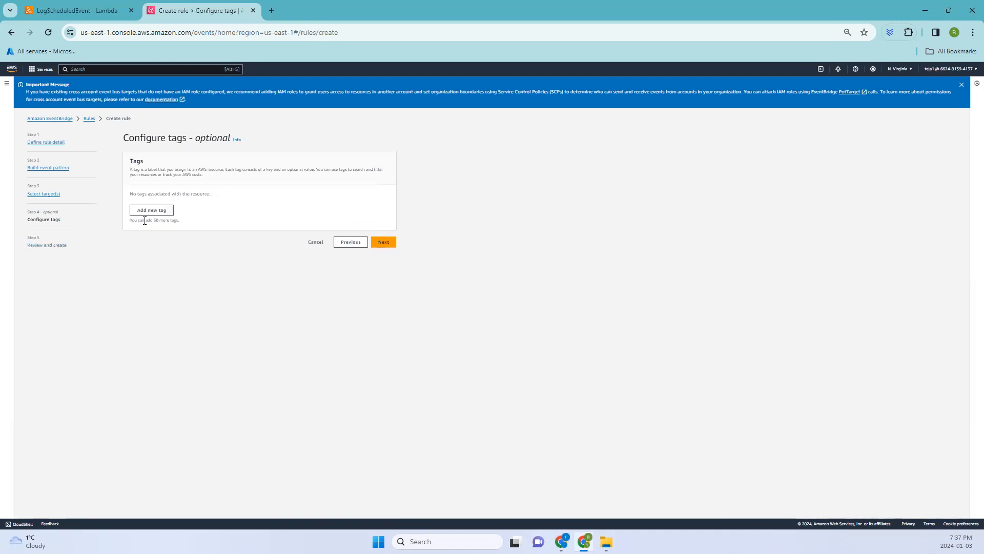
Leave the rule without tags, review its configuration, and create it.
left_click(384, 242)
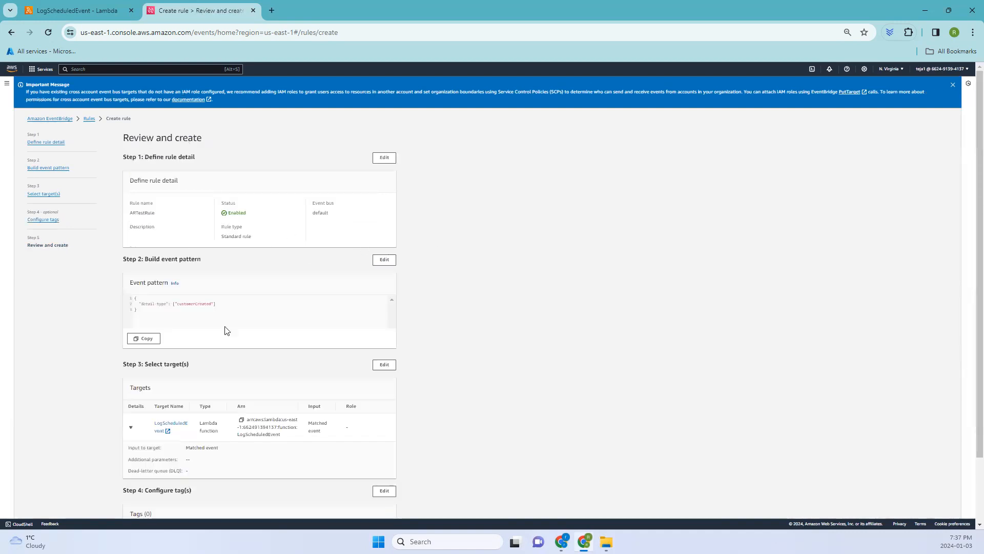
scroll(226, 330, "down", 3)
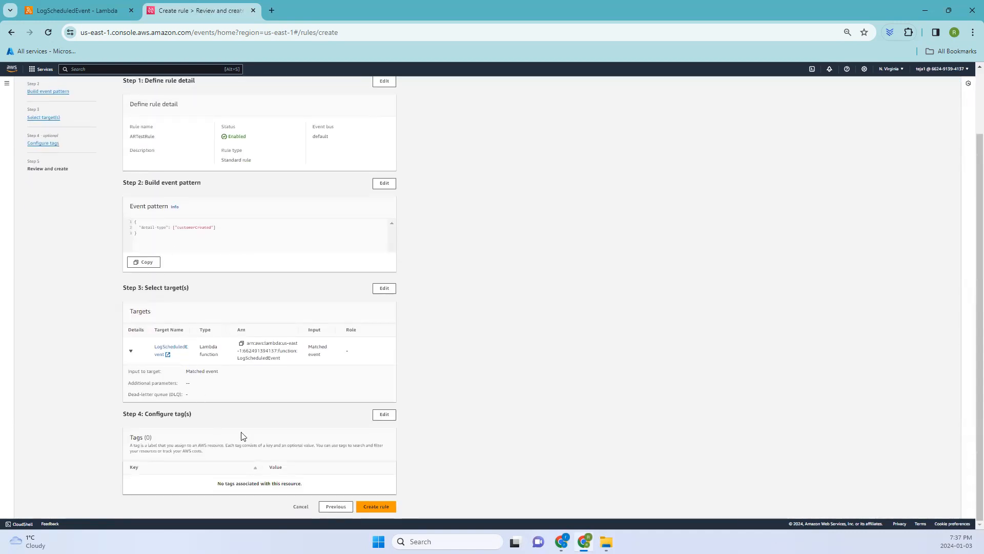
left_click(377, 506)
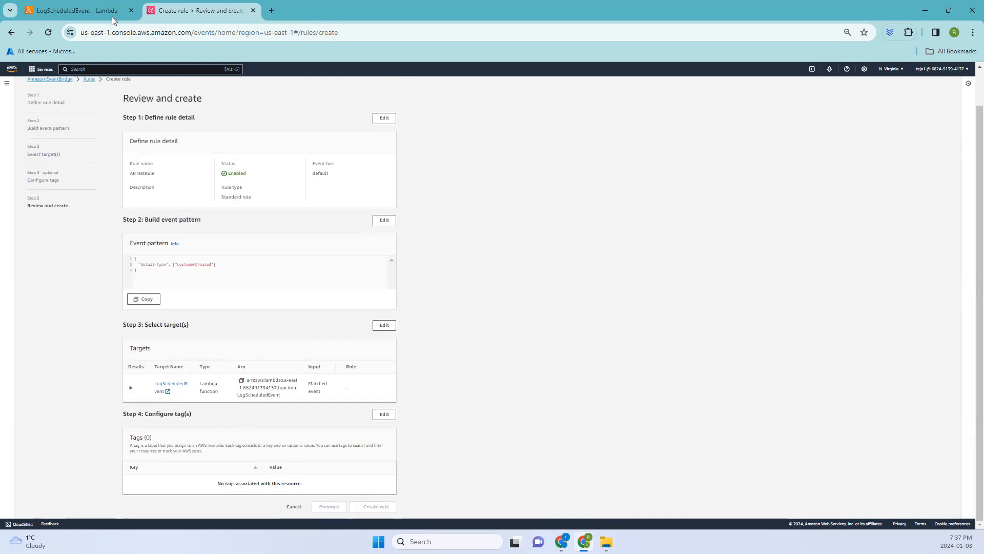
left_click(722, 267)
Switch to the LogScheduledEvent Lambda function page and reload it to check its triggers.
left_click(82, 4)
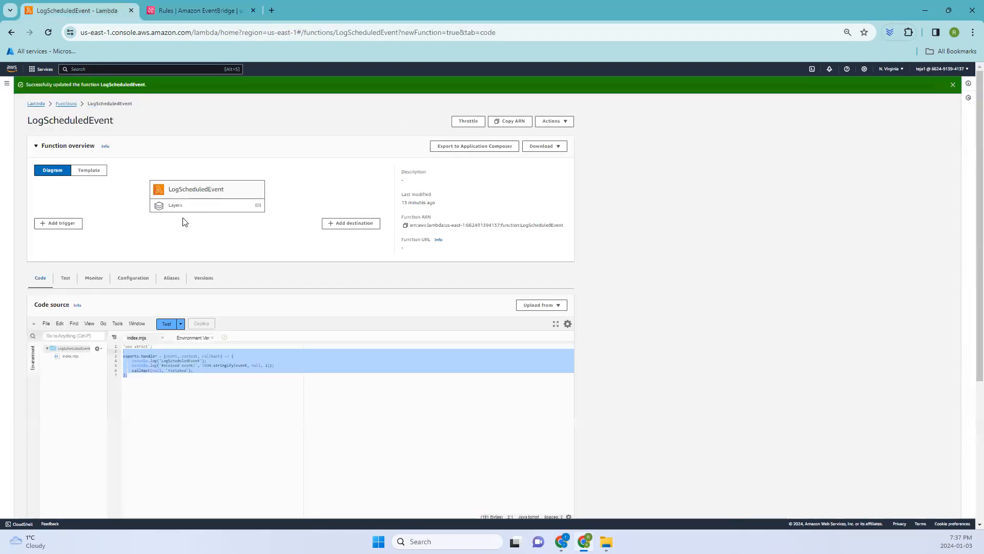
double_click(220, 32)
triple_click(220, 31)
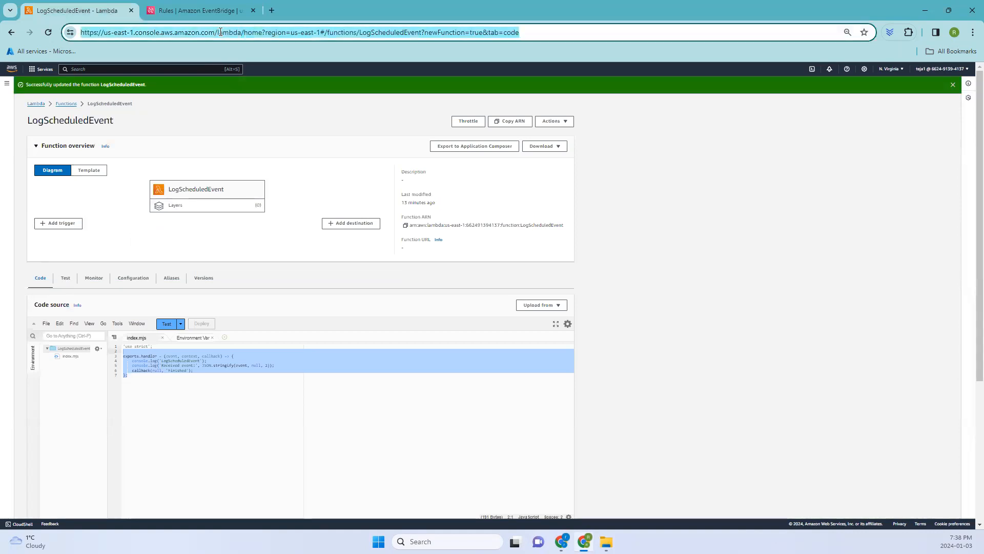
key("Return")
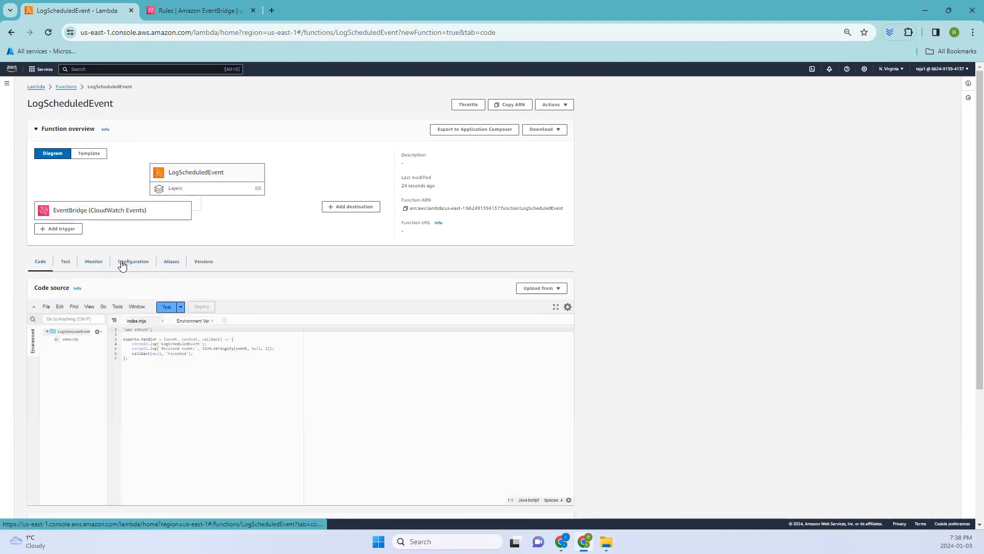
Examine the LogScheduledEvent function's monitoring metrics and its recent invocations in the CloudWatch logs.
left_click(93, 261)
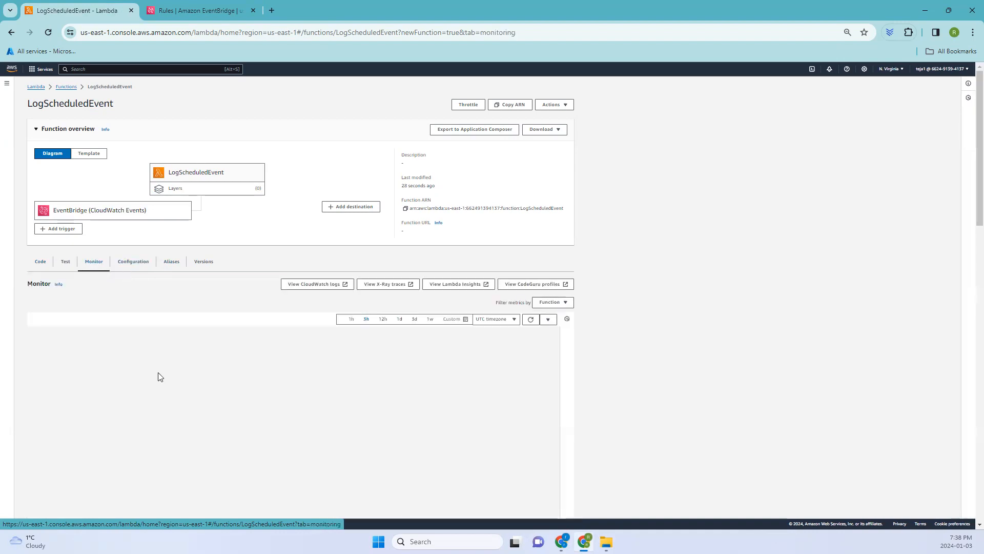
scroll(159, 374, "down", 6)
scroll(156, 373, "down", 7)
scroll(154, 373, "up", 3)
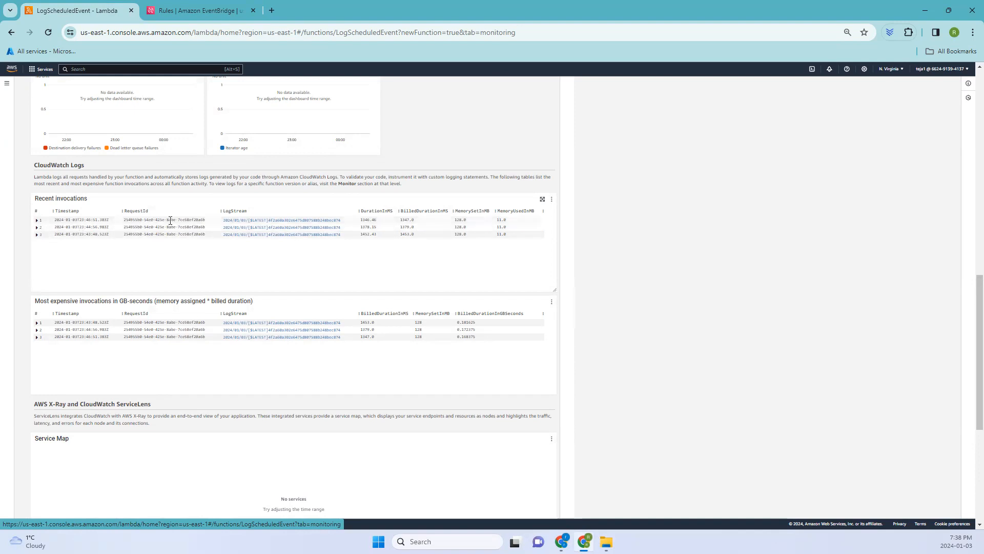
left_click(36, 235)
scroll(94, 257, "down", 5)
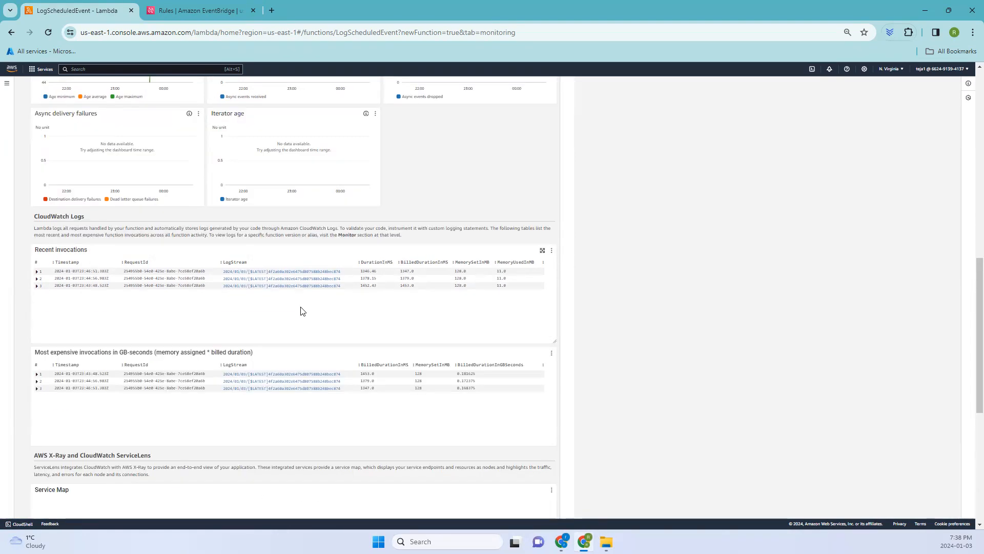
scroll(301, 310, "up", 7)
scroll(305, 309, "down", 6)
scroll(306, 310, "up", 10)
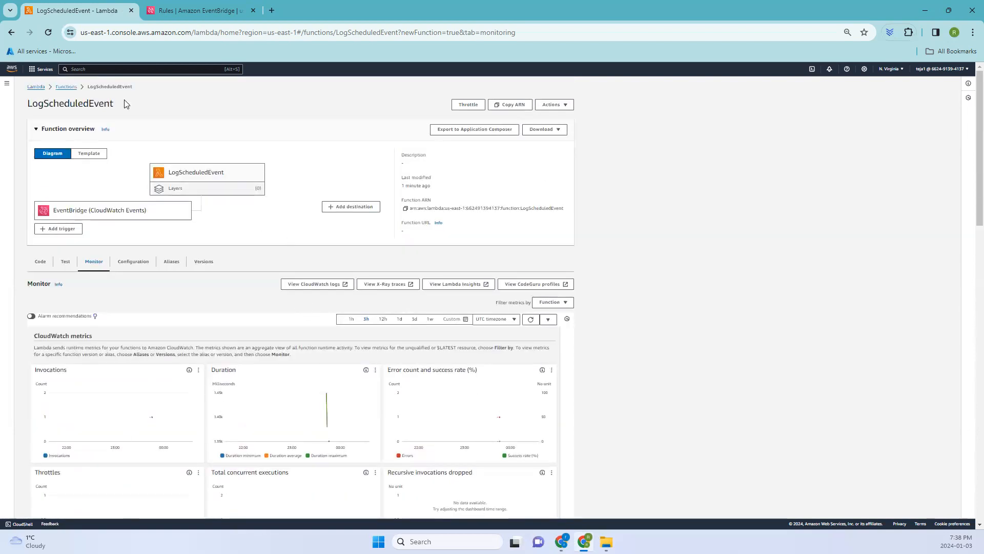
Return to EventBridge and start a custom event for the default event bus with the event source TestEvent.
left_click(186, 11)
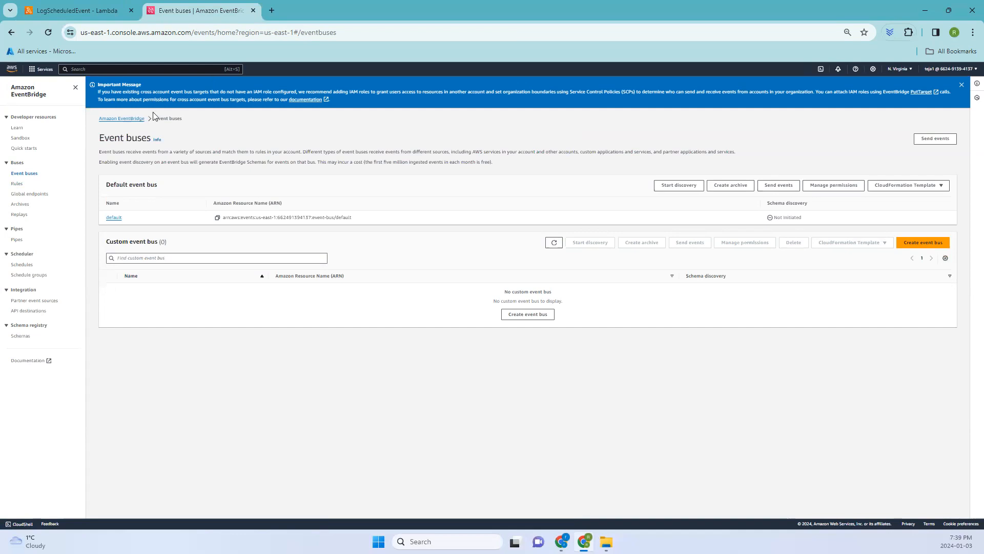
left_click_drag(96, 137, 133, 138)
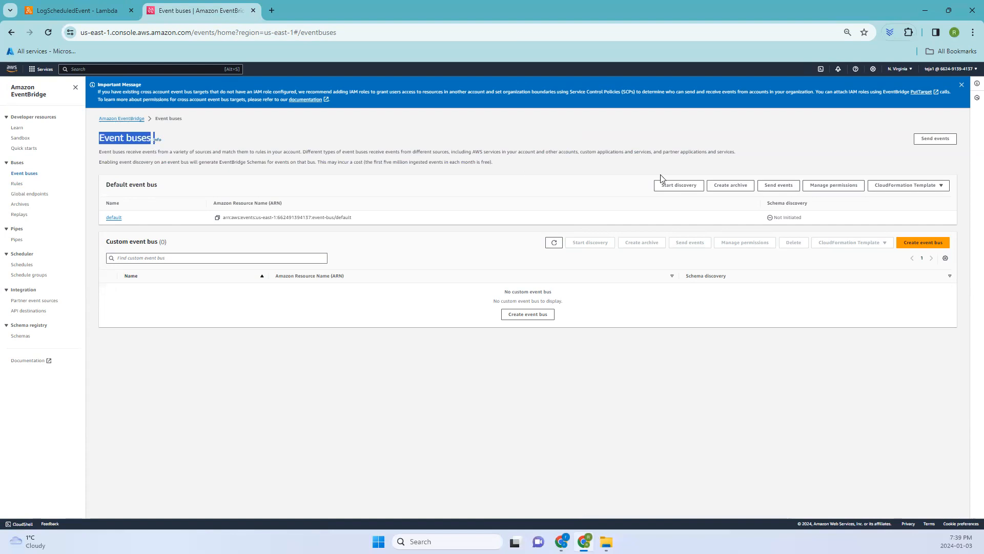
left_click(788, 187)
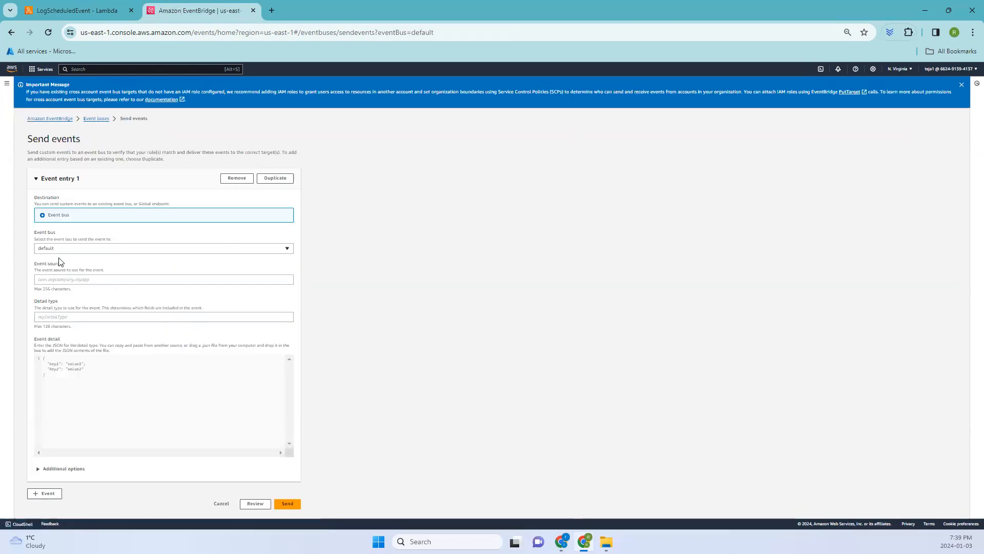
left_click(53, 277)
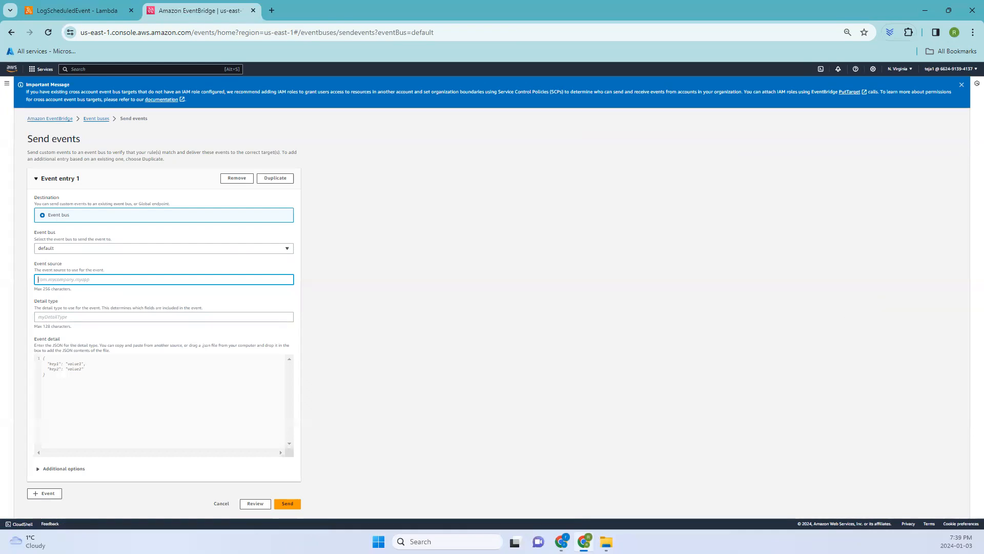
key("alt+Tab")
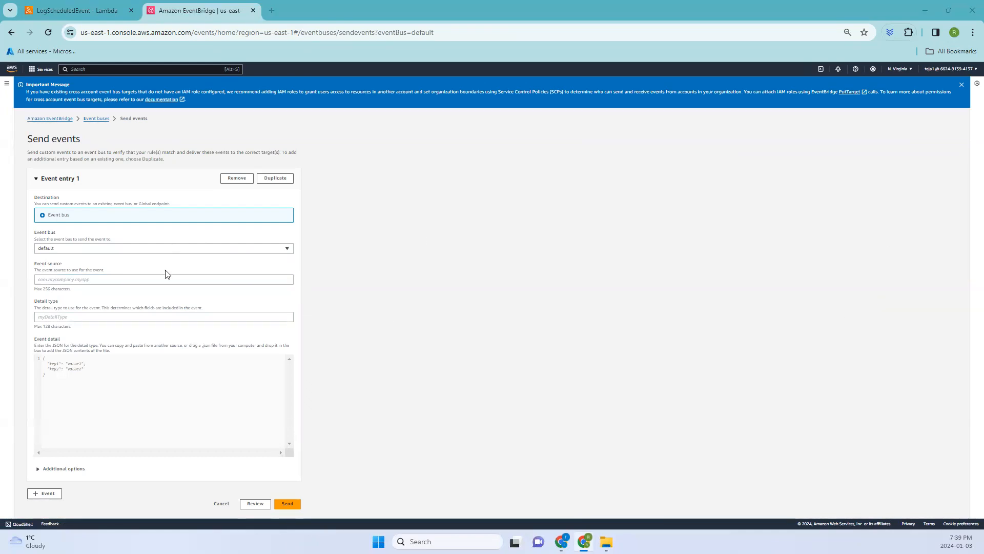
left_click(110, 276)
type("TestEvent")
Set the detail type to customerCreated, replace the event detail with {}, and send the event.
left_click(144, 314)
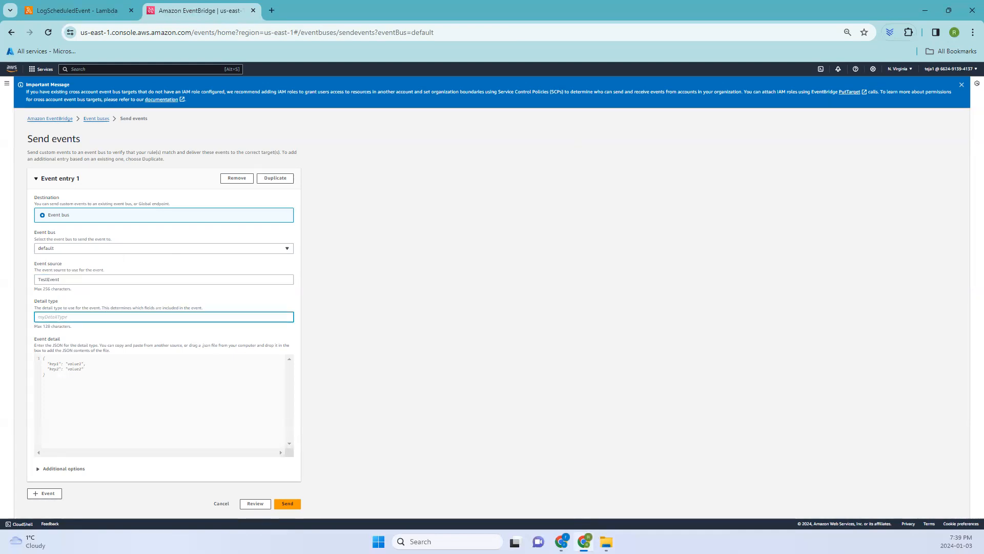
key("alt+Tab")
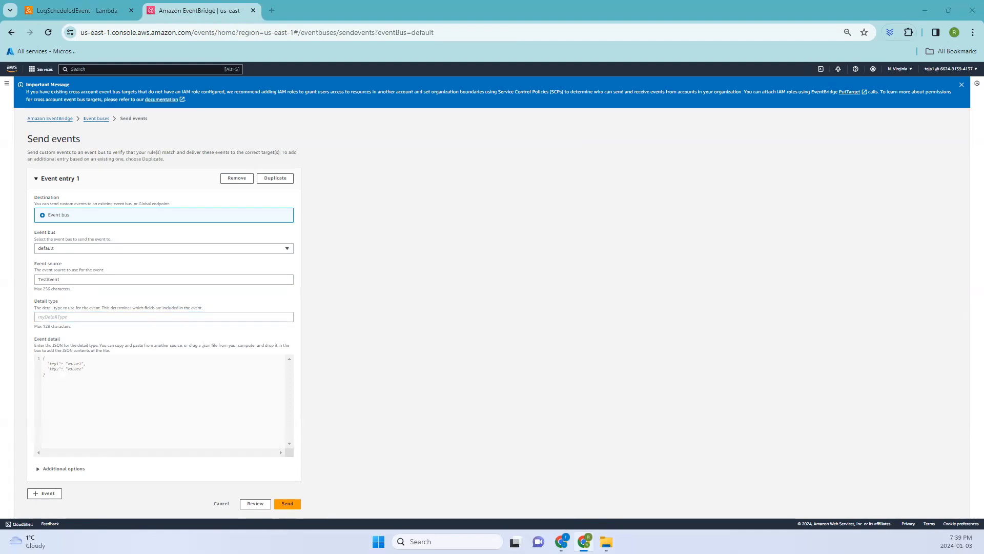
left_click(98, 316)
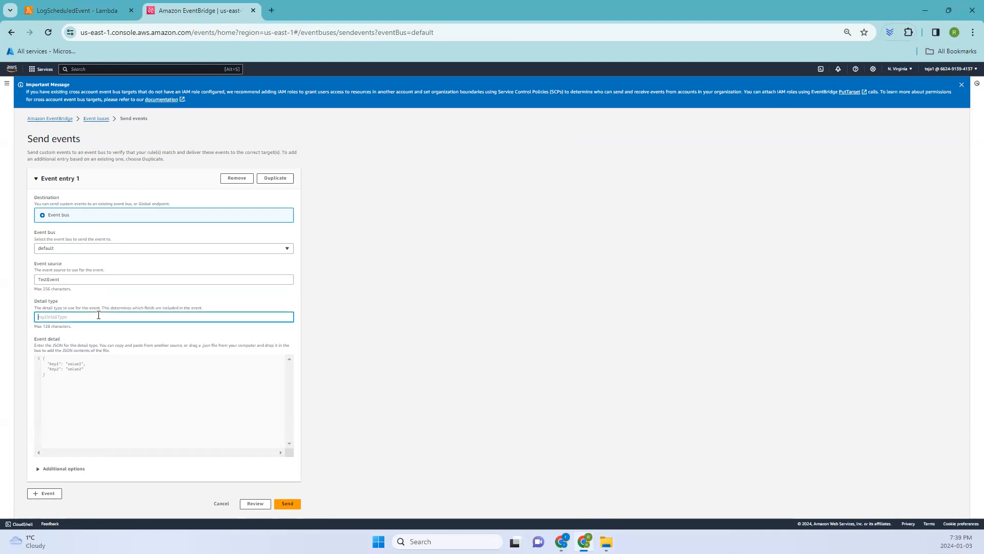
type("customerCreated")
left_click(72, 393)
type("{}")
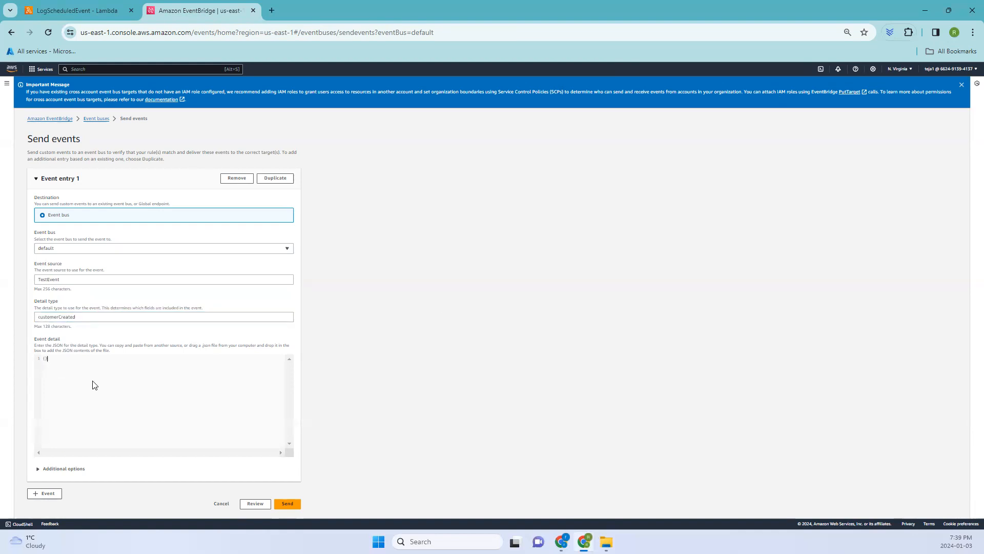
left_click(290, 504)
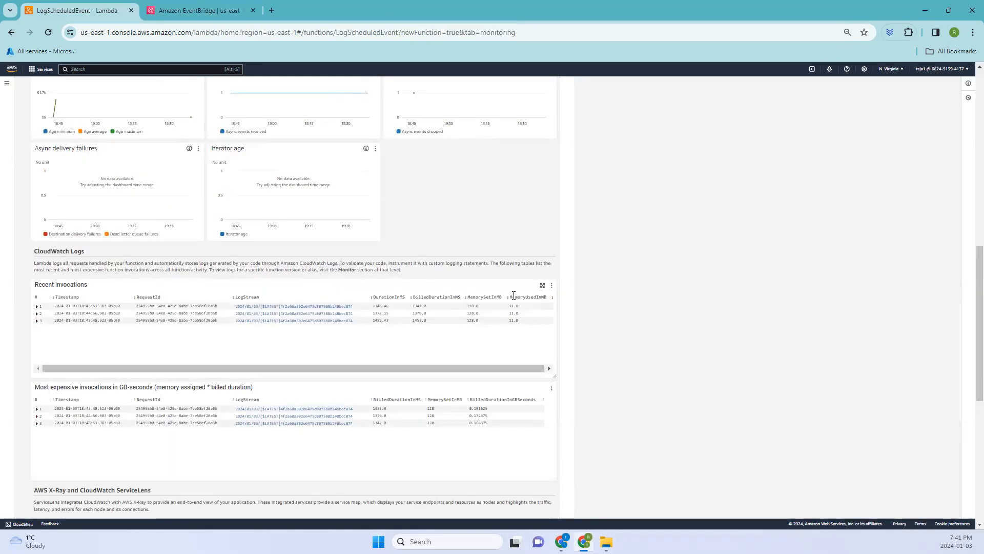
Review the LogScheduledEvent function's CloudWatch metrics for the invocation by the sent event.
scroll(513, 295, "up", 10)
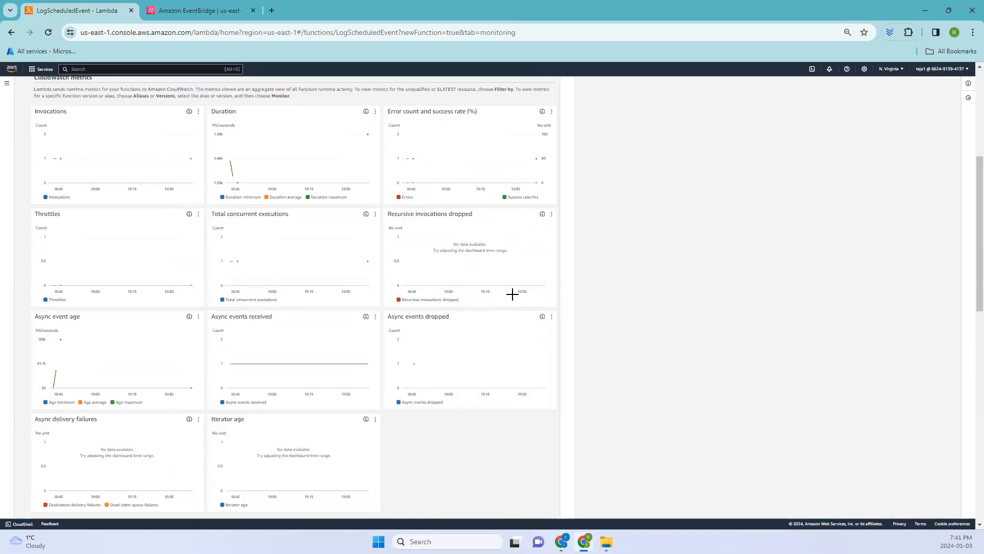